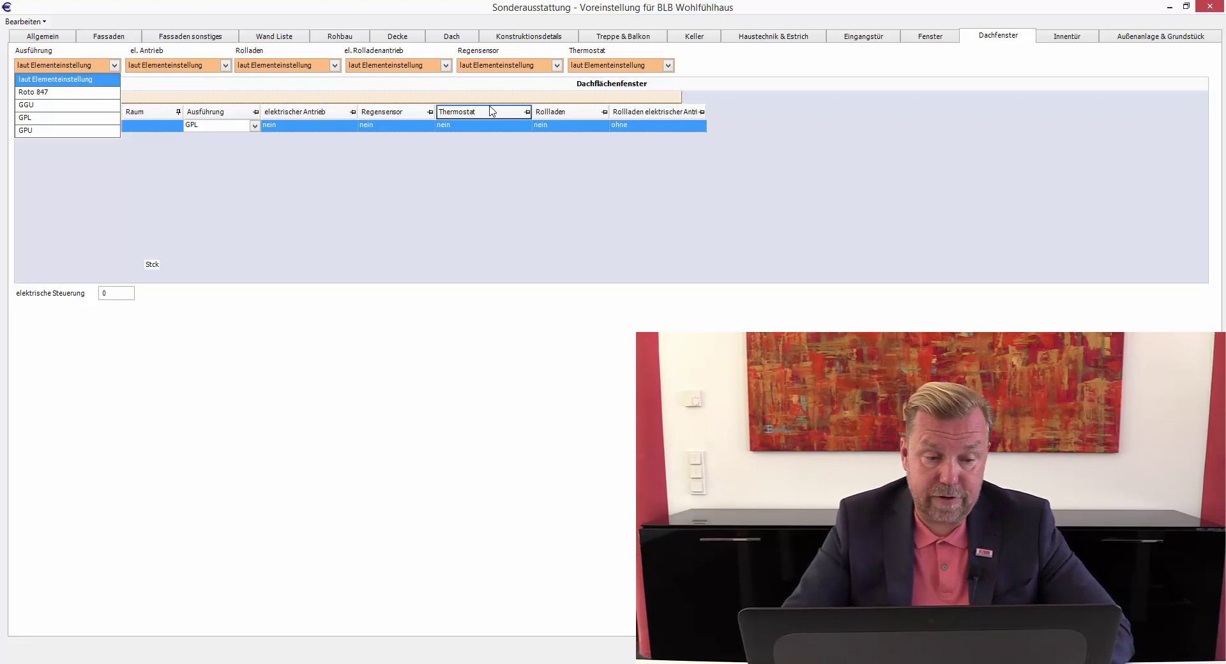
# Leave the Sonderausstattung defaults and open the building element contents (Inhalt der Bauelemente) for the Dachflächenfenster form
pyautogui.click(359, 357)
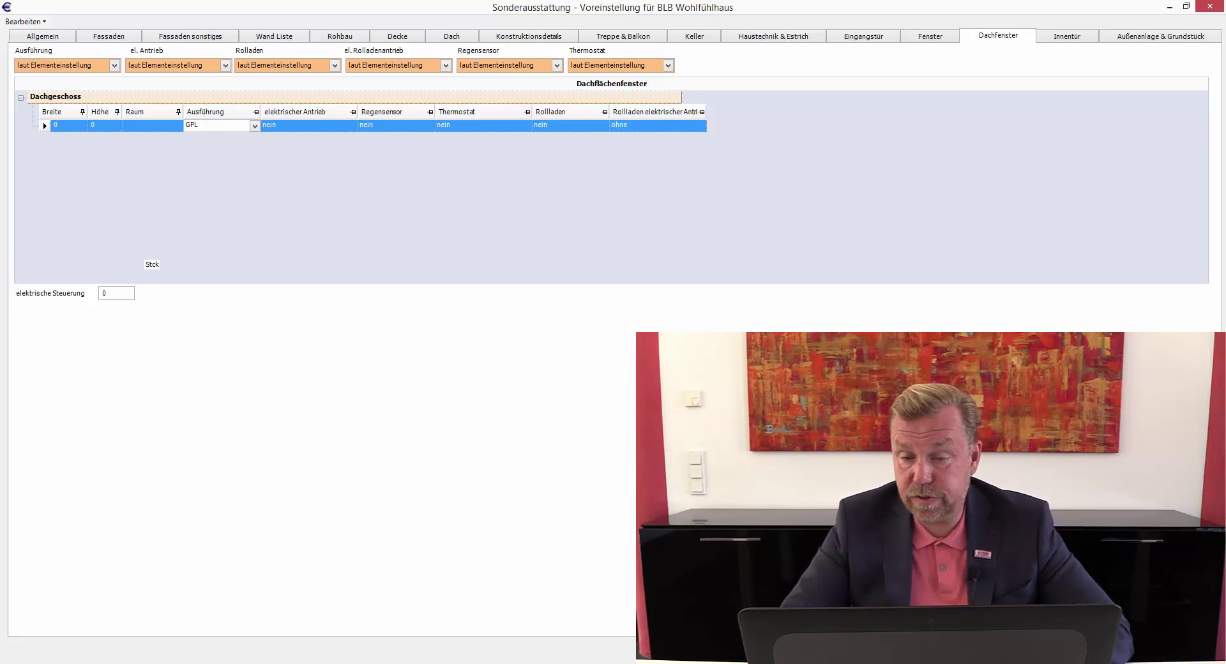
pyautogui.press('Escape')
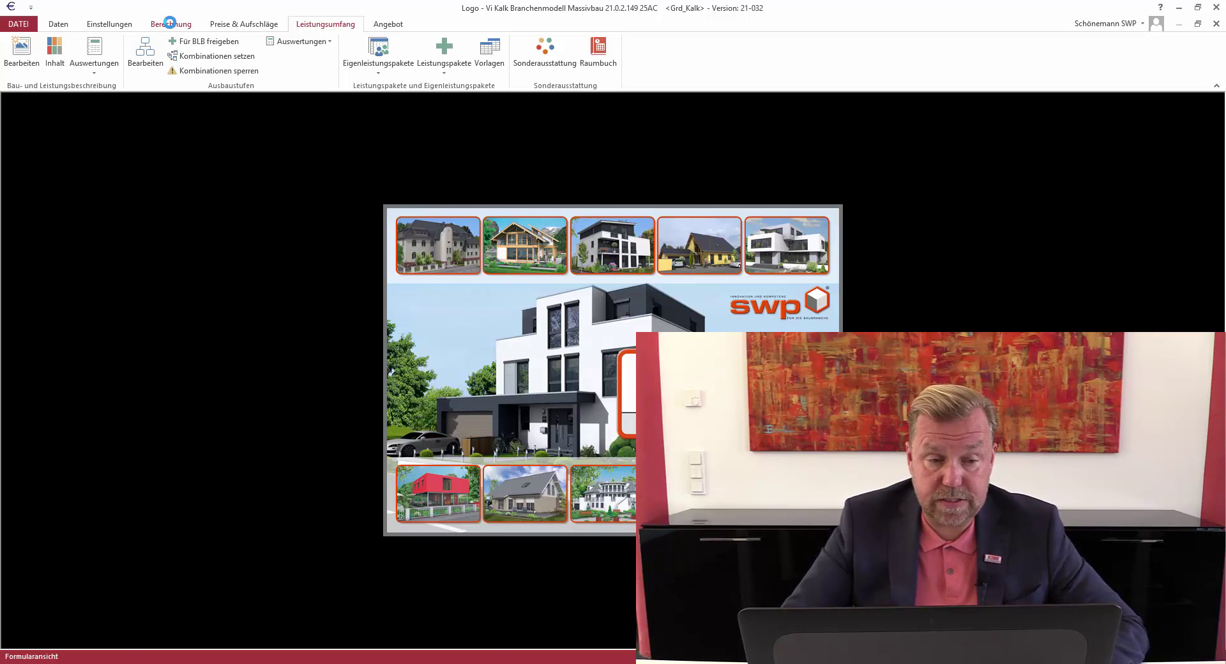
pyautogui.click(169, 23)
pyautogui.click(470, 56)
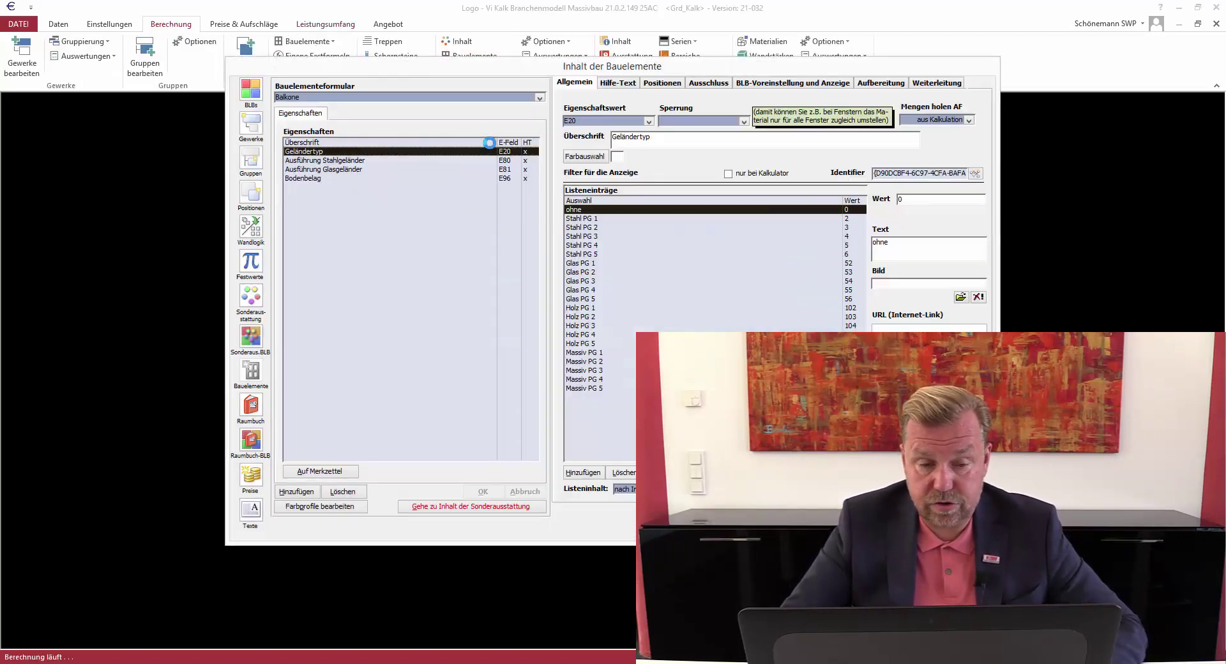
pyautogui.click(540, 97)
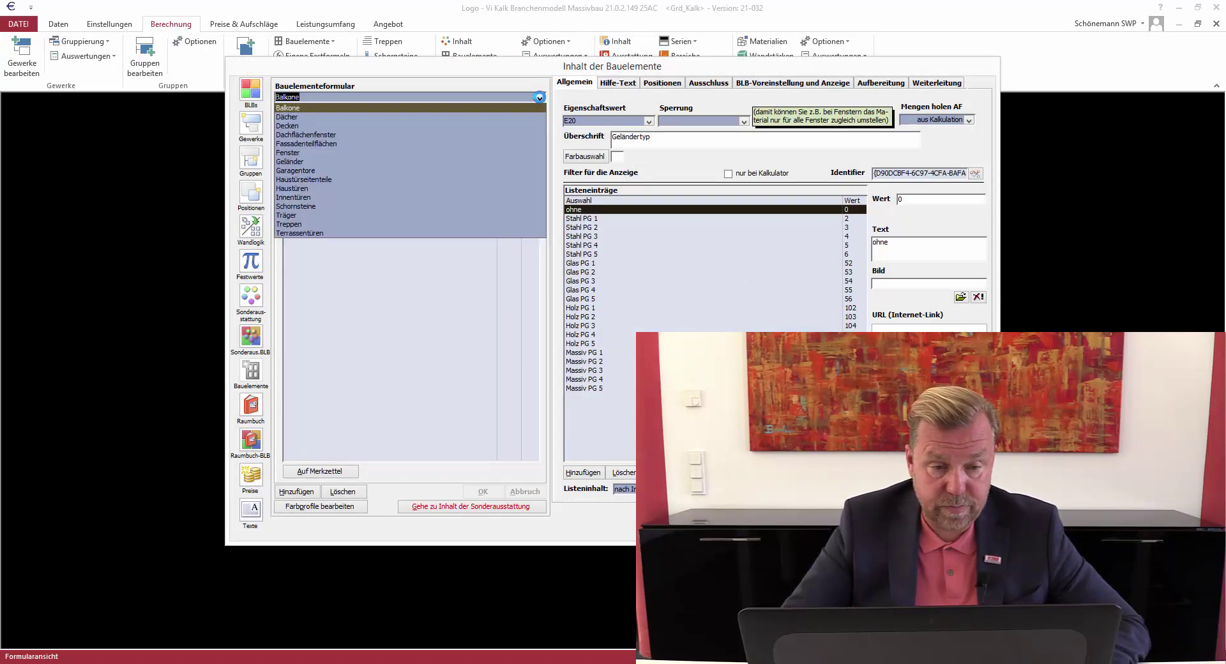
pyautogui.click(482, 135)
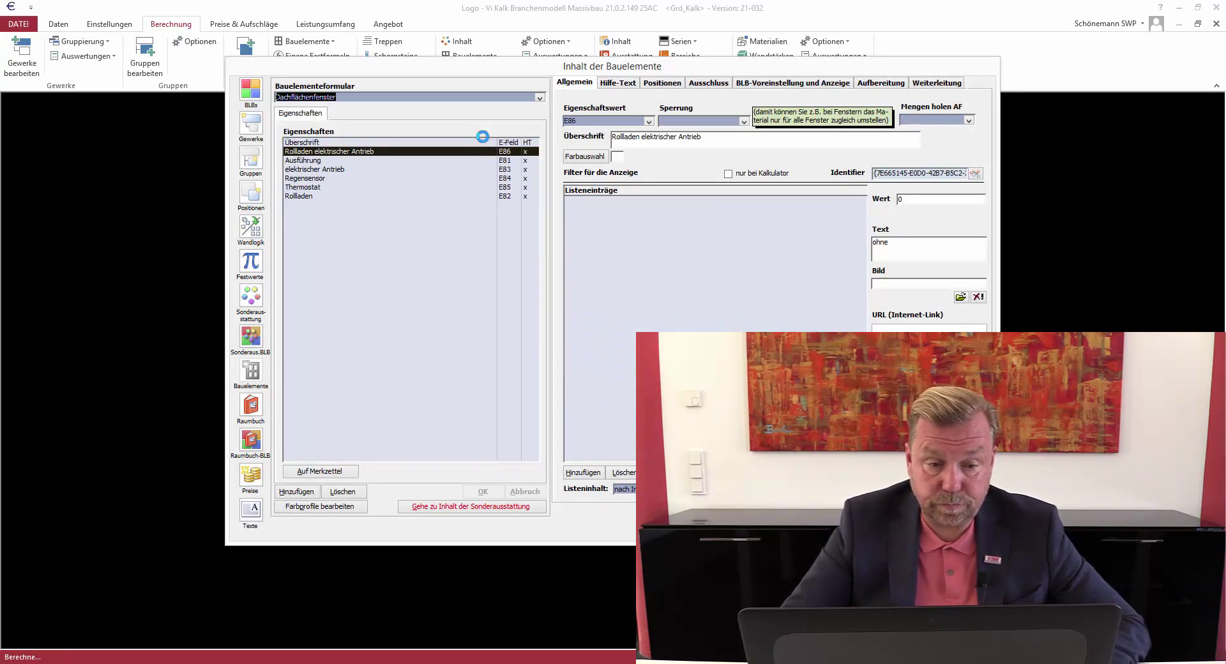
# Look up the positions that use the Ausführung property and open the position group 017 Dachflächenfenster Velux GGU
pyautogui.click(302, 161)
pyautogui.click(662, 82)
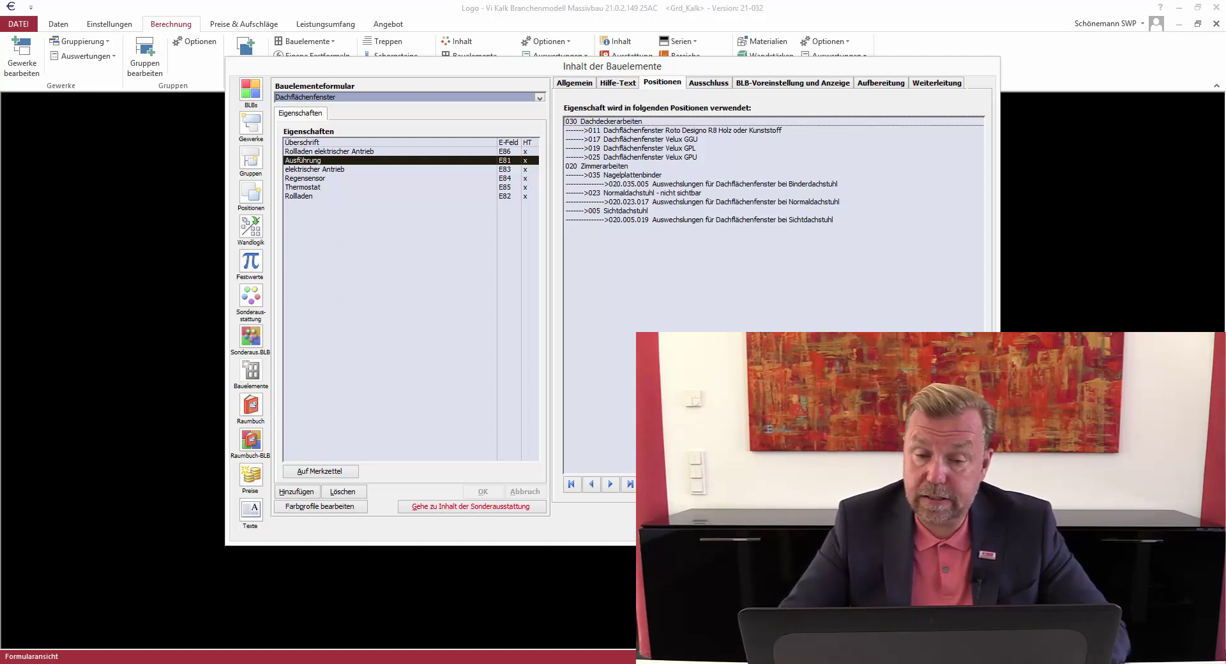
pyautogui.click(660, 141)
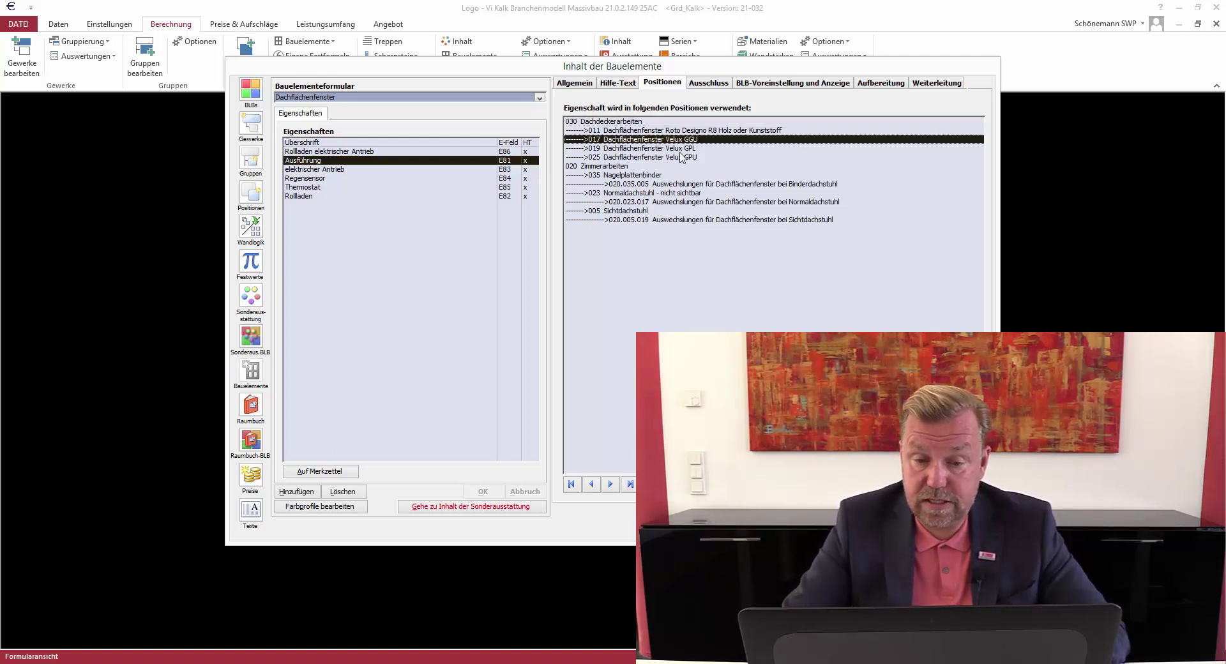
pyautogui.doubleClick(672, 139)
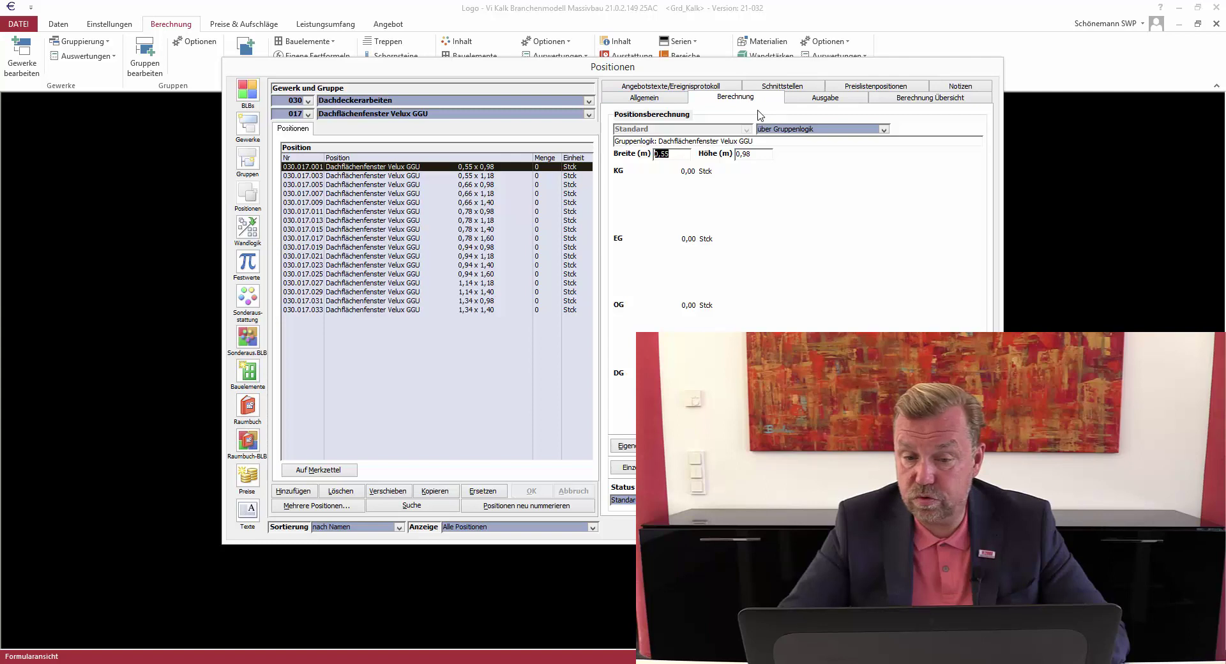
pyautogui.click(687, 154)
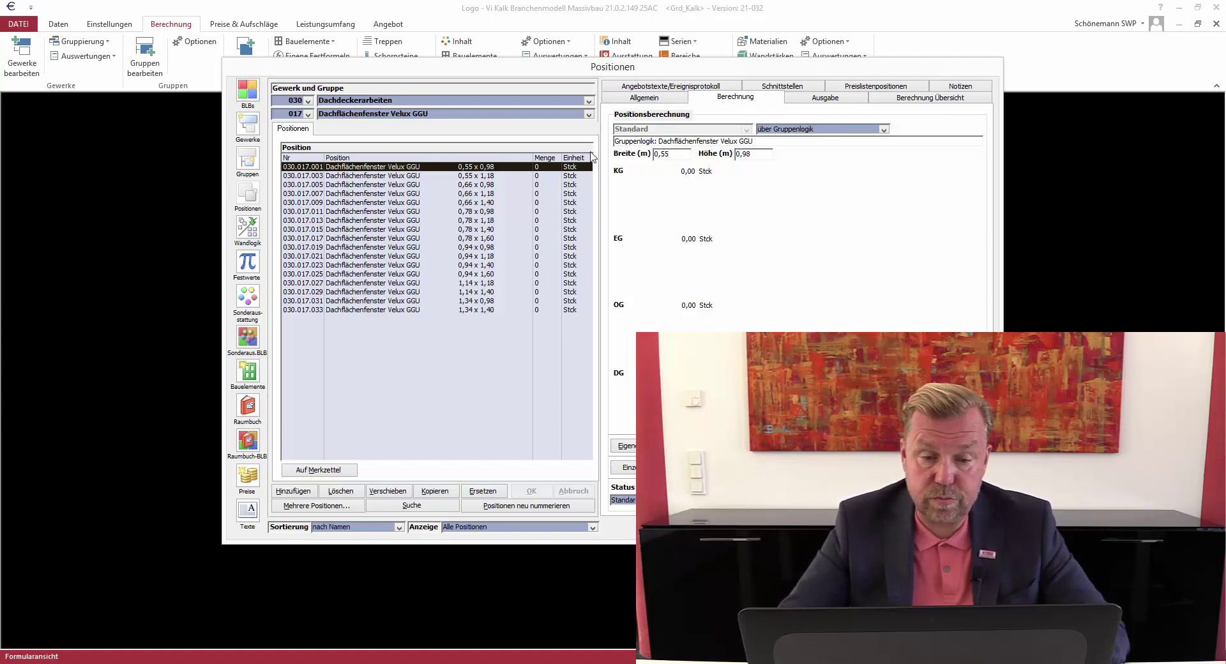
# View the roof window shutter positions in group 029 Rollläden Roto and group 047 Rollläden Velux
pyautogui.click(588, 114)
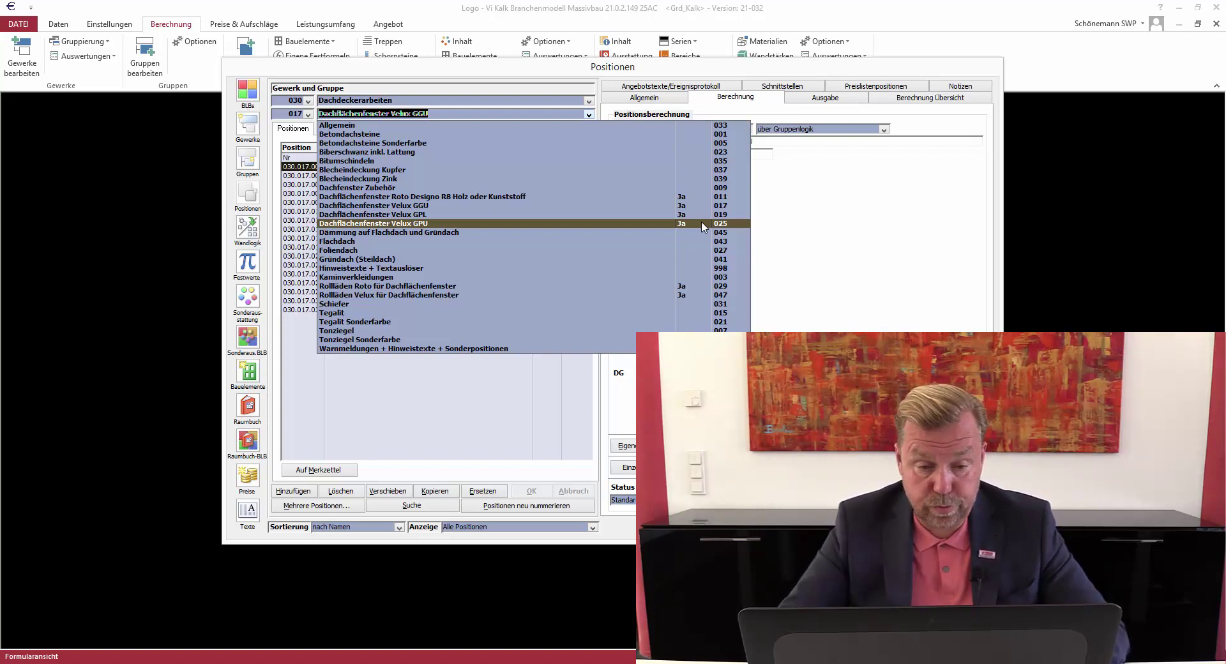
pyautogui.click(703, 287)
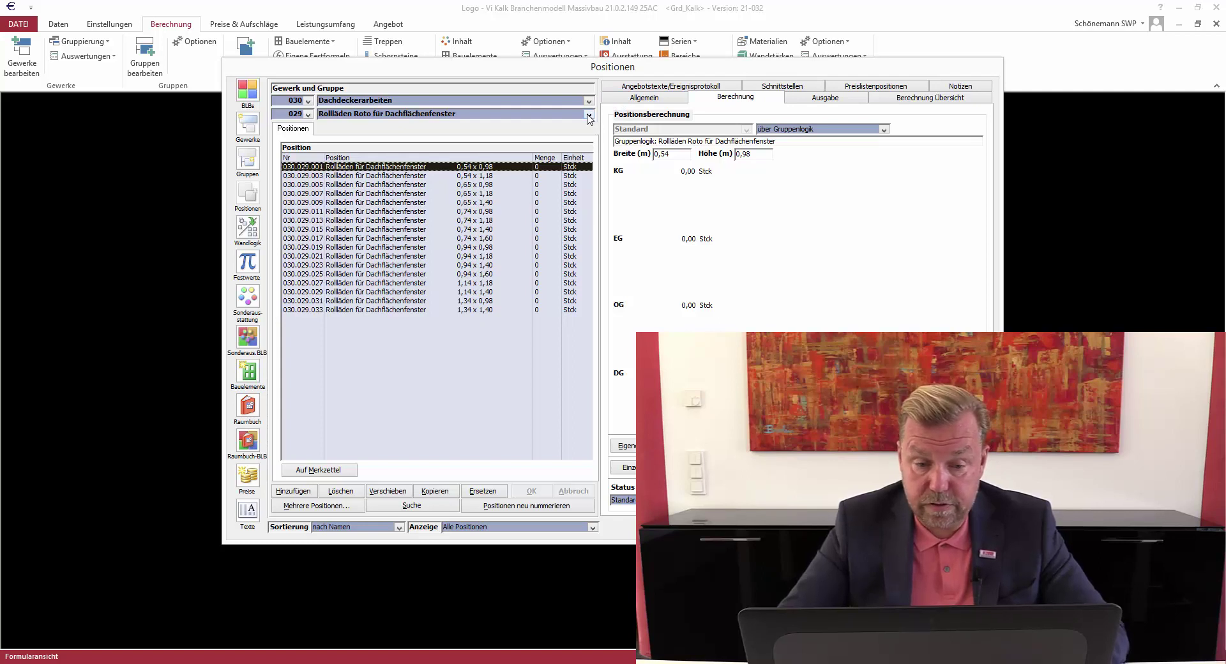
pyautogui.click(588, 117)
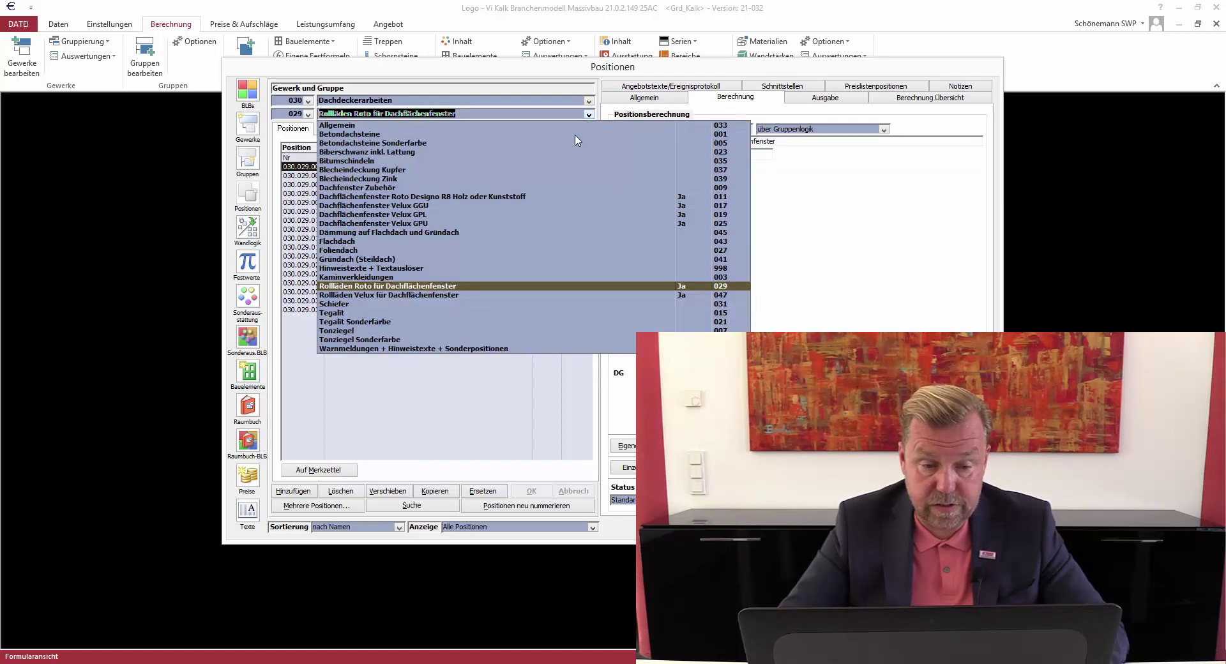
pyautogui.click(467, 302)
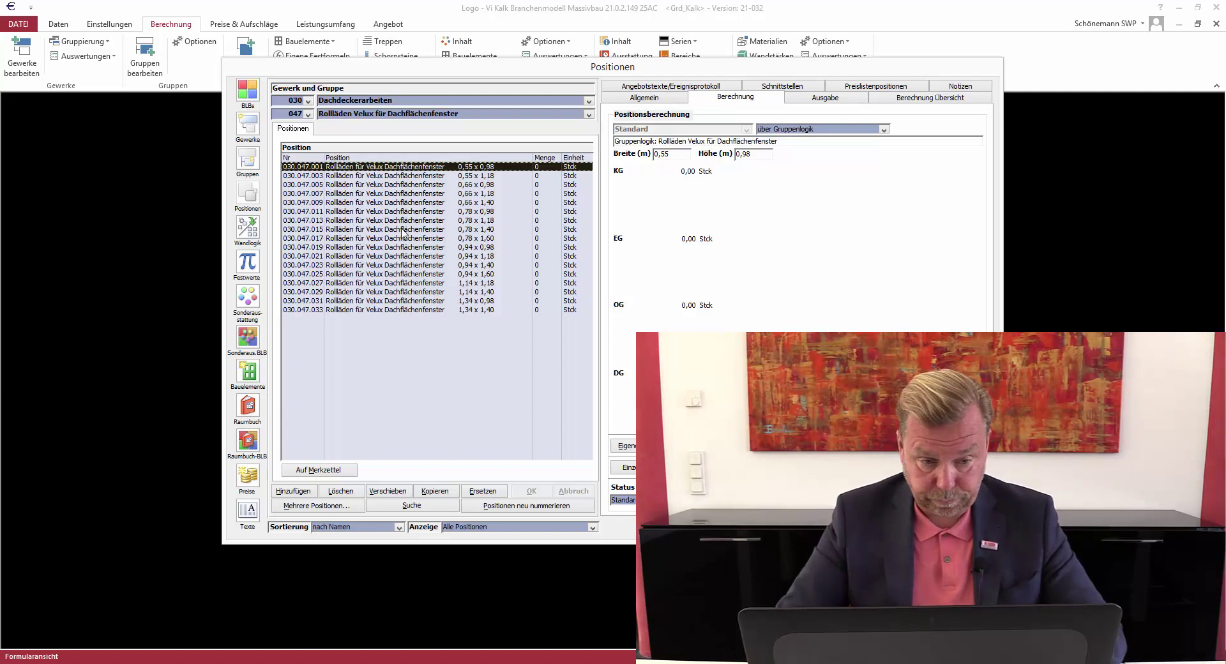
# Inspect the group logic of the Velux GGU and GPL roof windows, including the E81 Ausführung property filter values for GPL
pyautogui.click(249, 161)
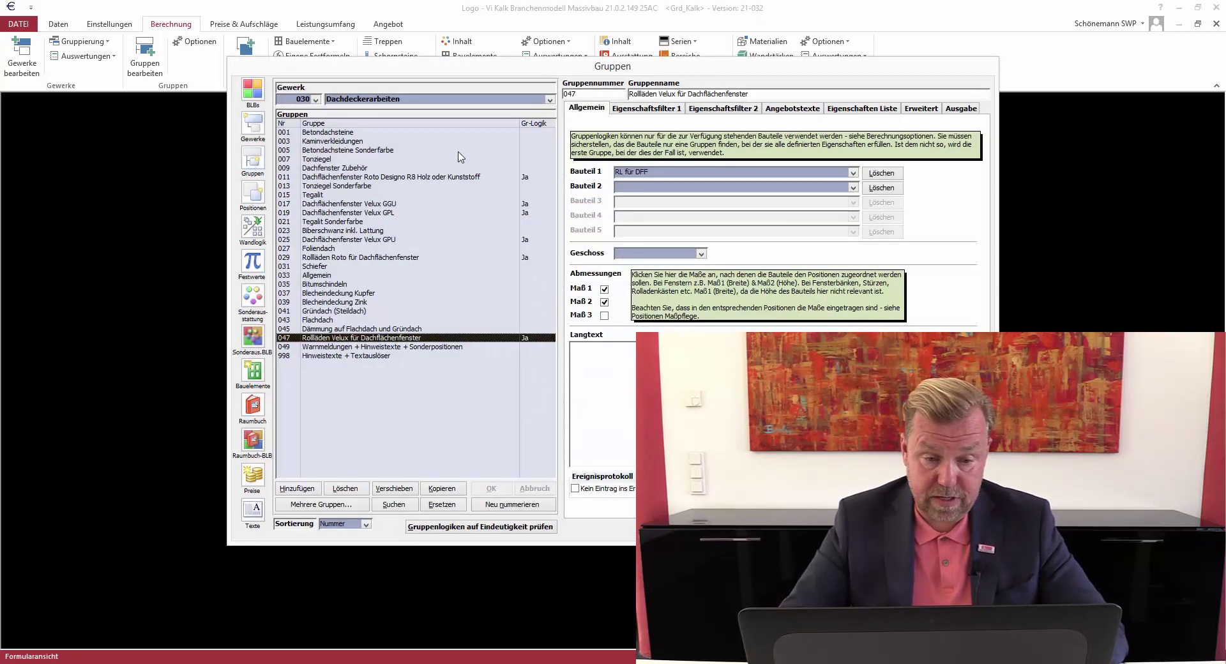
pyautogui.click(383, 204)
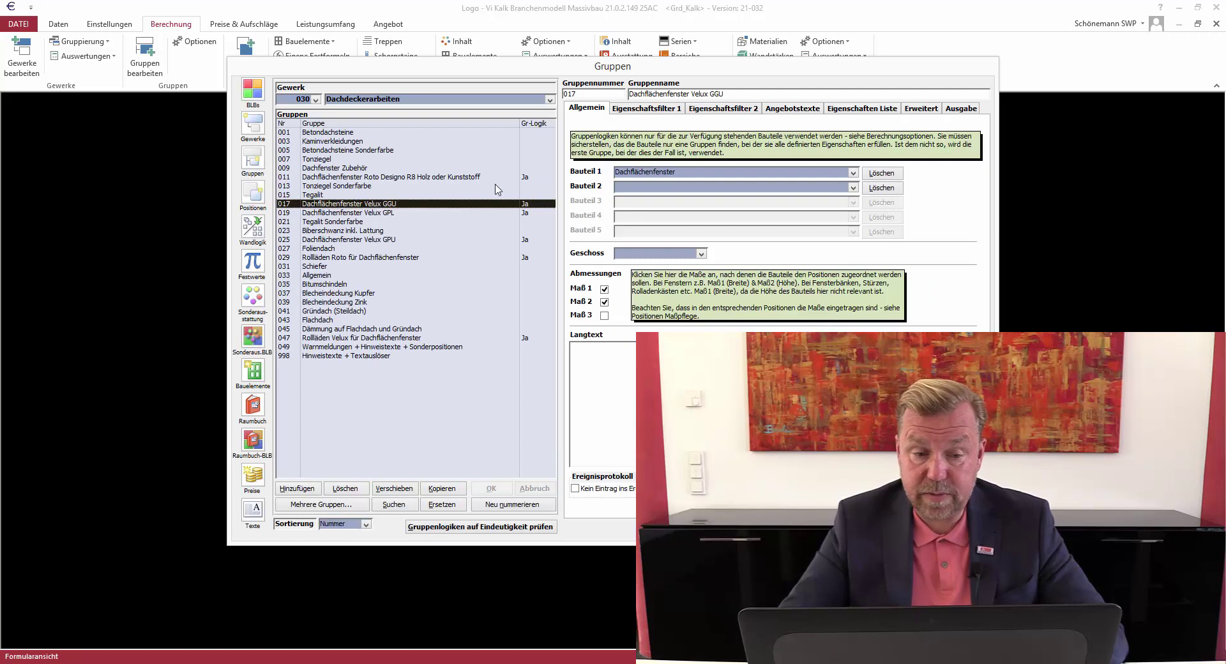
pyautogui.click(385, 214)
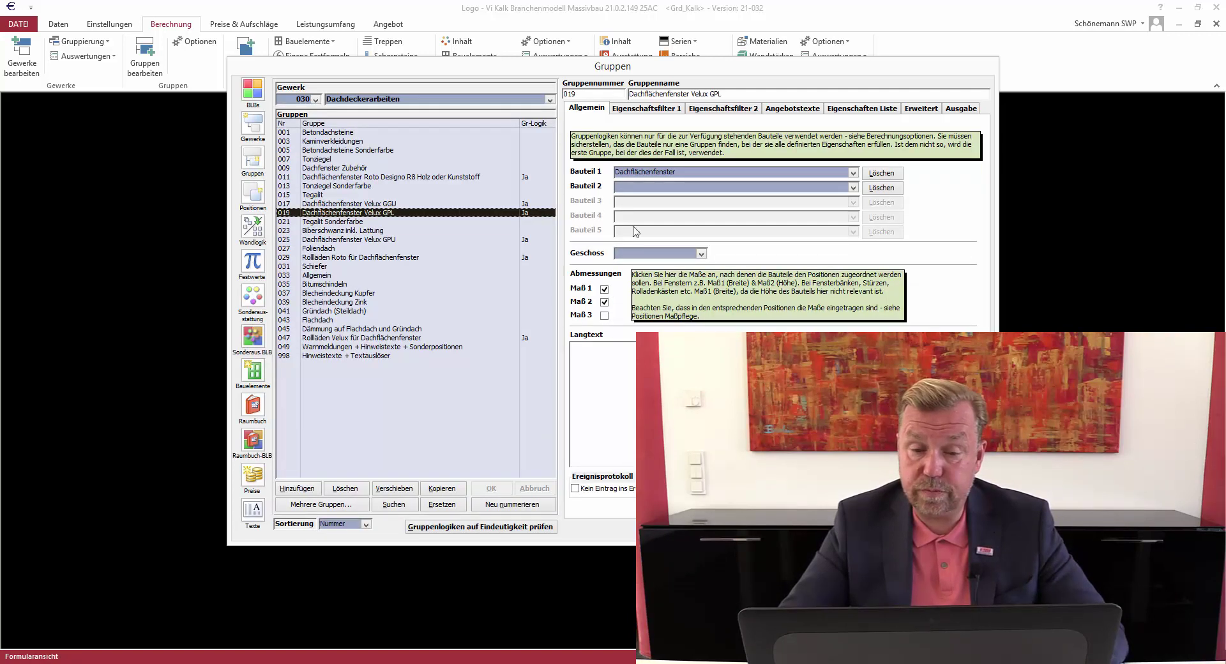
pyautogui.click(673, 113)
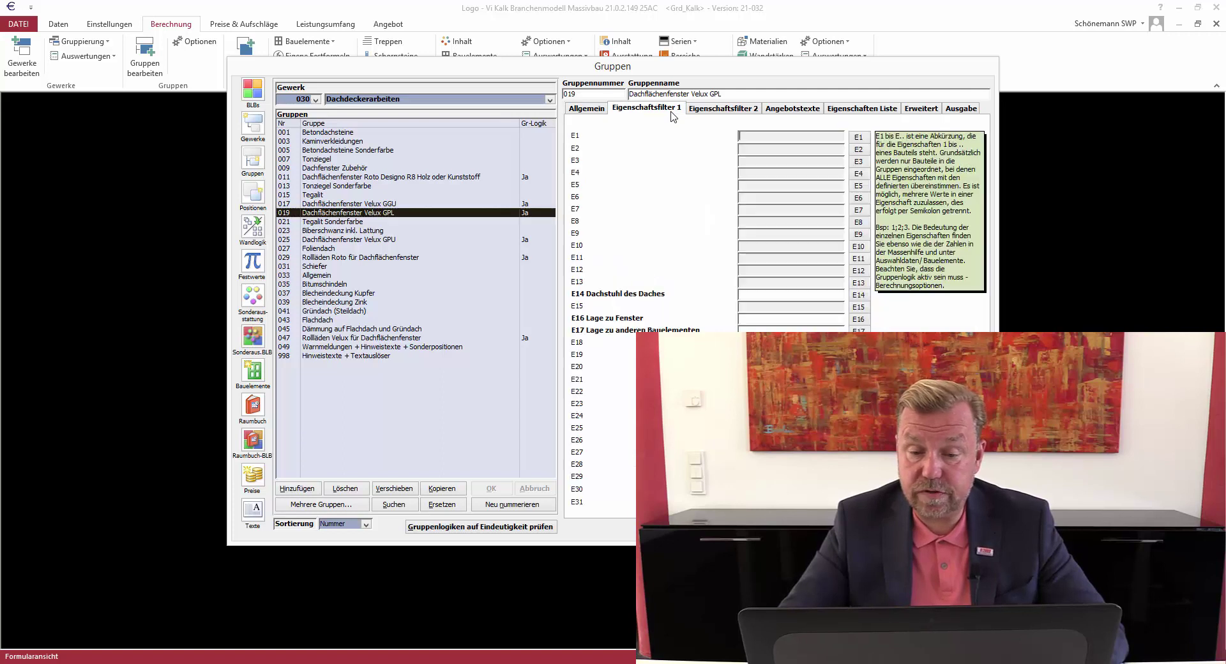
pyautogui.click(725, 107)
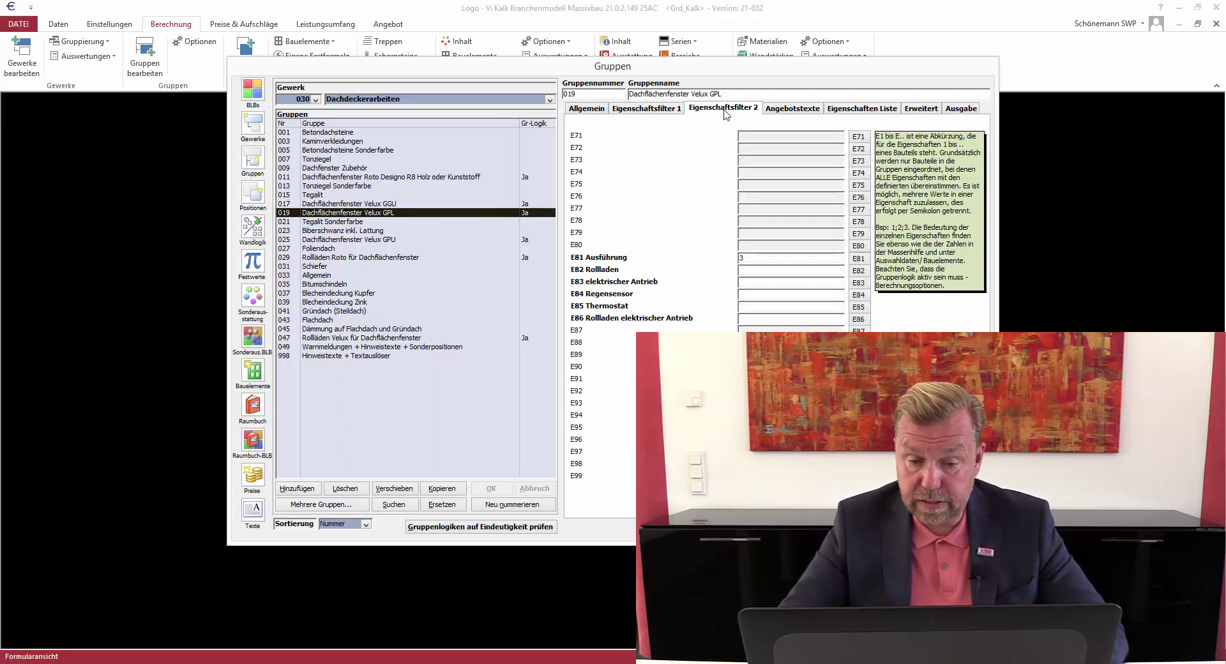
pyautogui.click(857, 260)
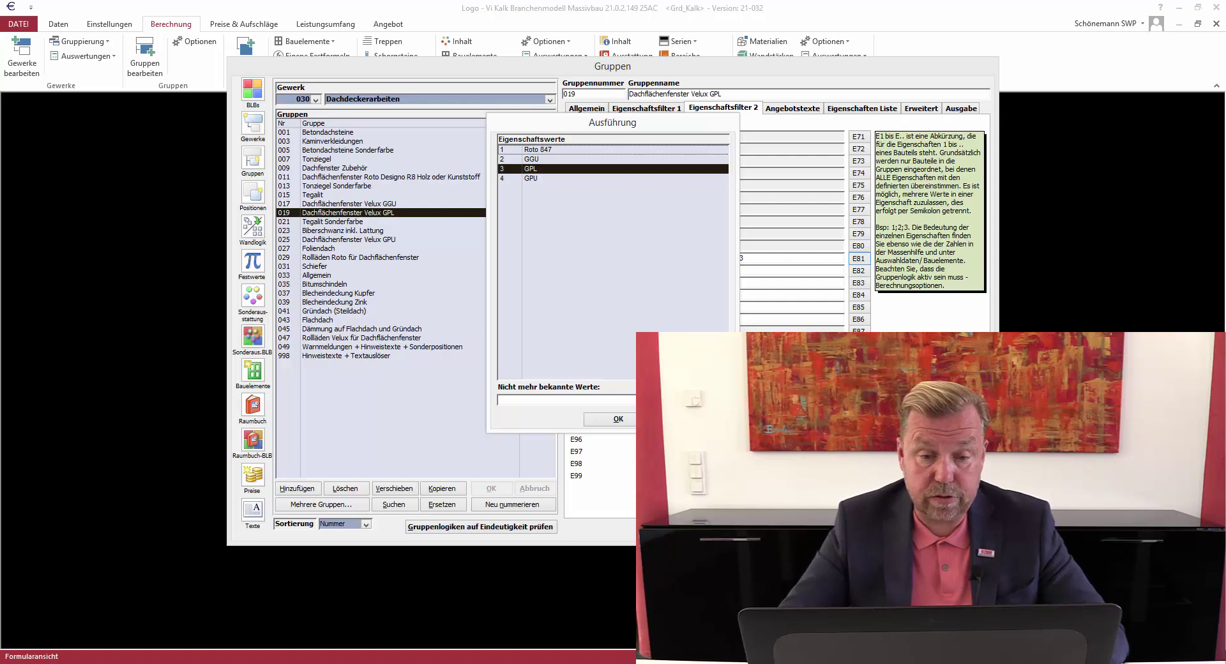
pyautogui.press('Return')
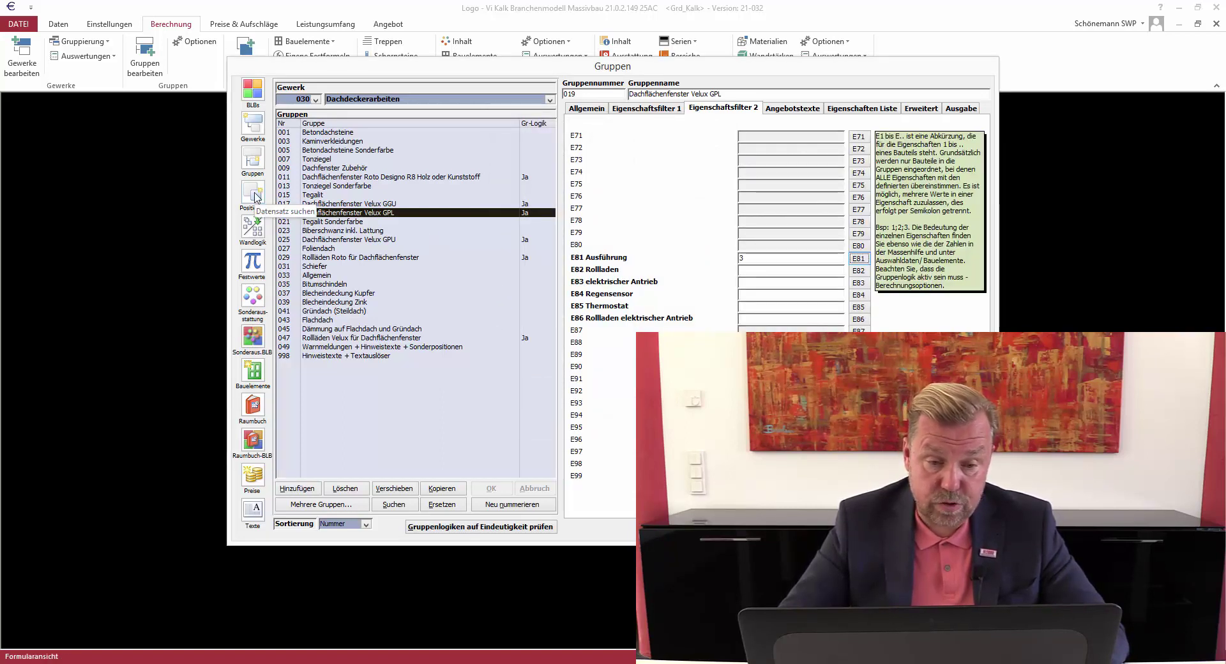
# Open the positions of group 009 Dachfenster Zubehör and show their general data
pyautogui.click(334, 168)
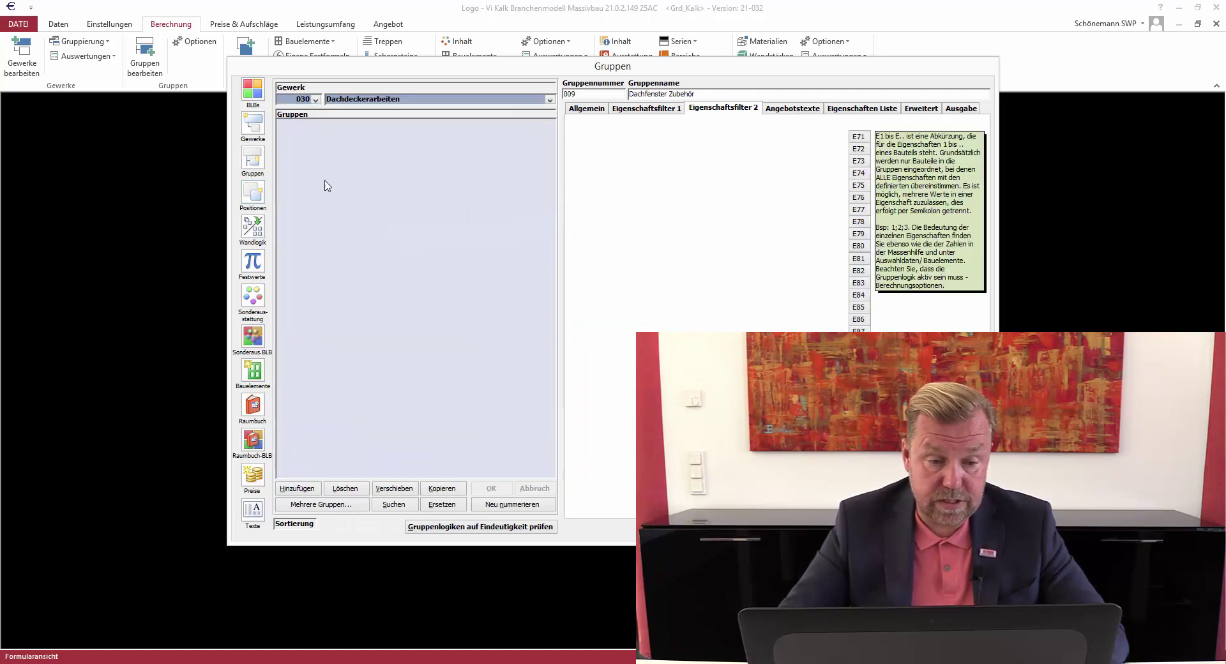
pyautogui.click(258, 192)
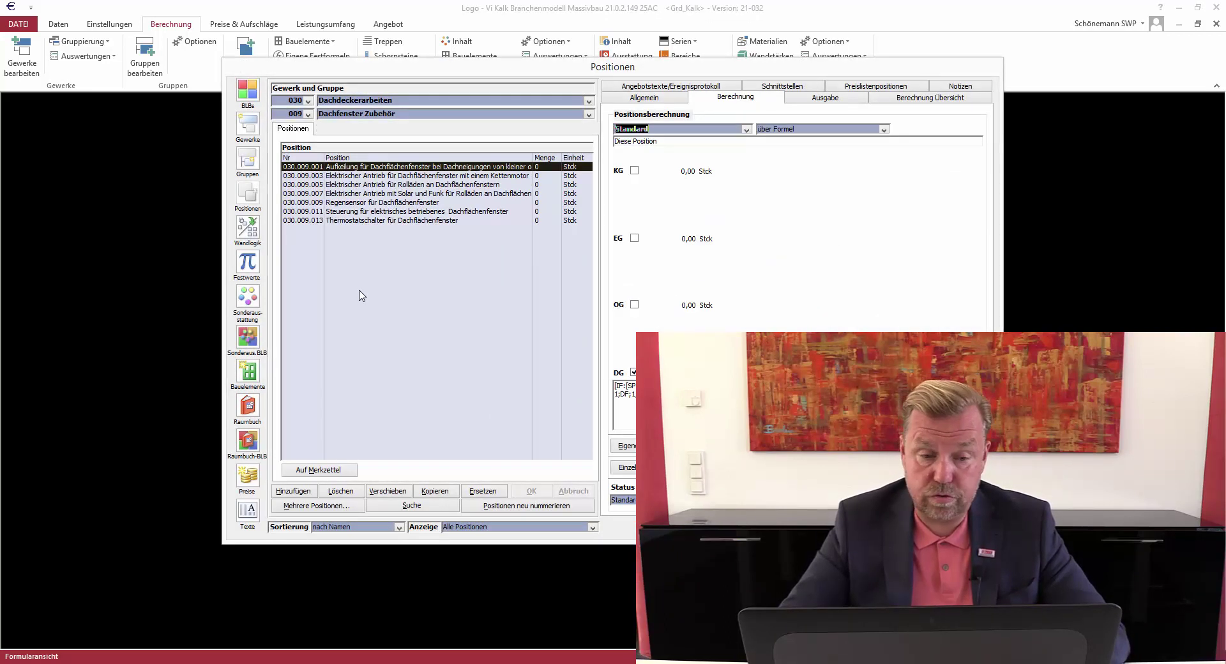
pyautogui.click(667, 100)
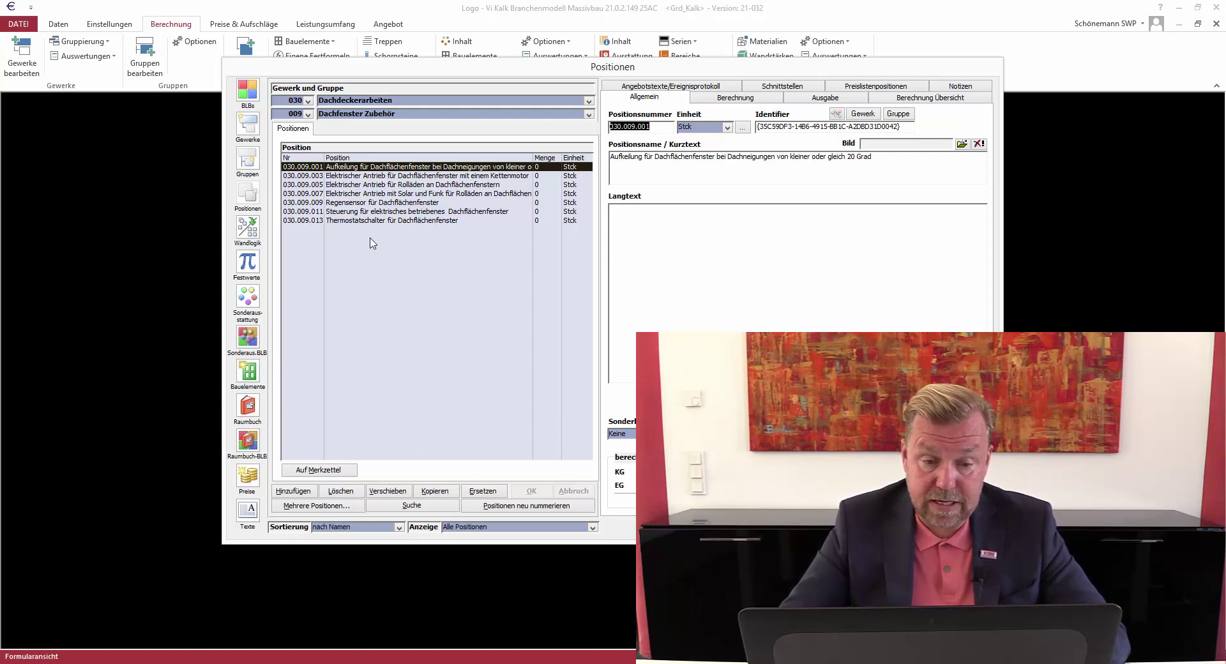
# Review the accessory positions 030.009.007, 030.009.011 and 030.009.013, including the calculation of the electric roof window control
pyautogui.click(473, 194)
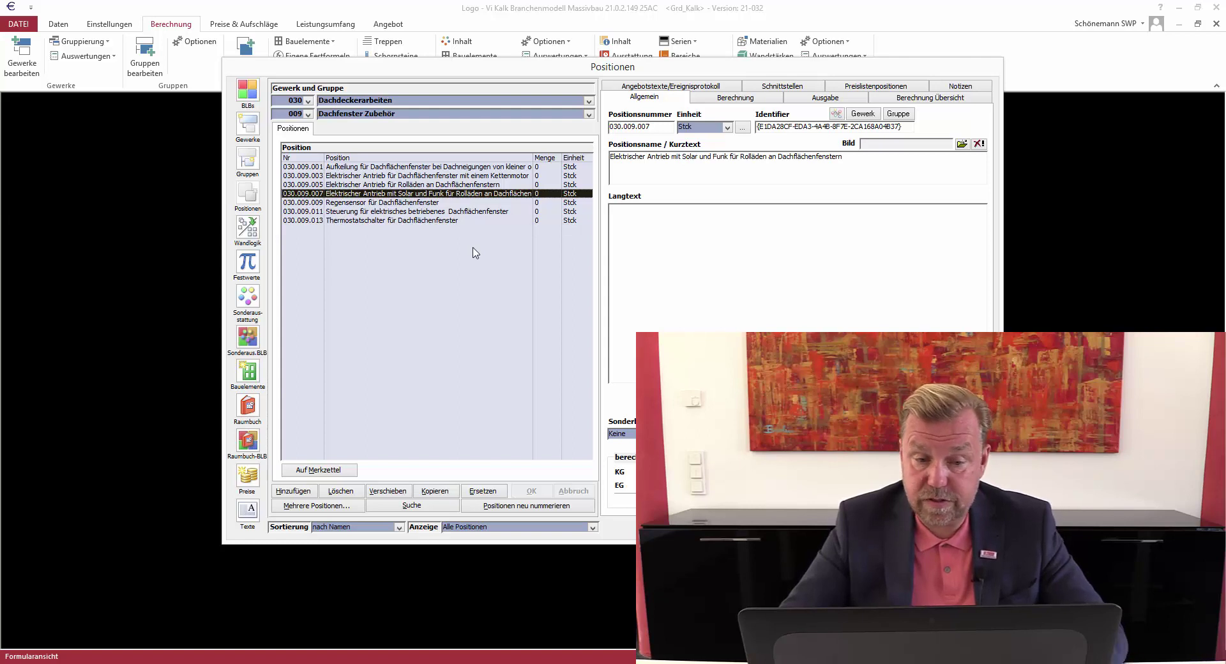
pyautogui.click(478, 211)
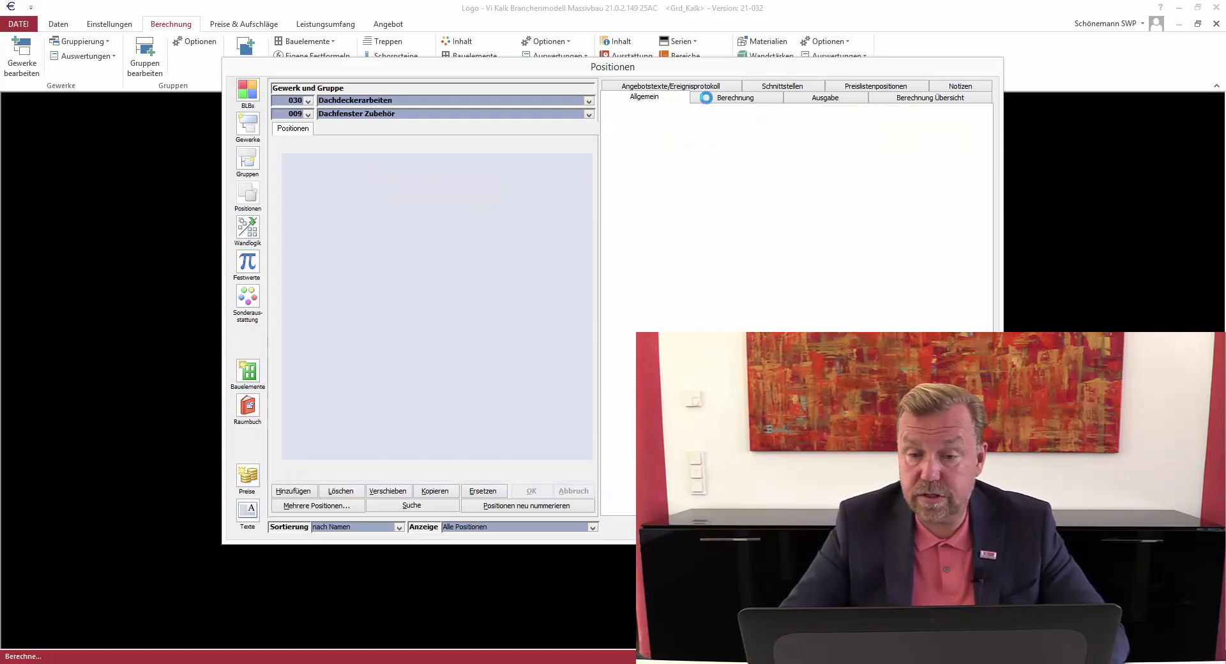
pyautogui.click(721, 98)
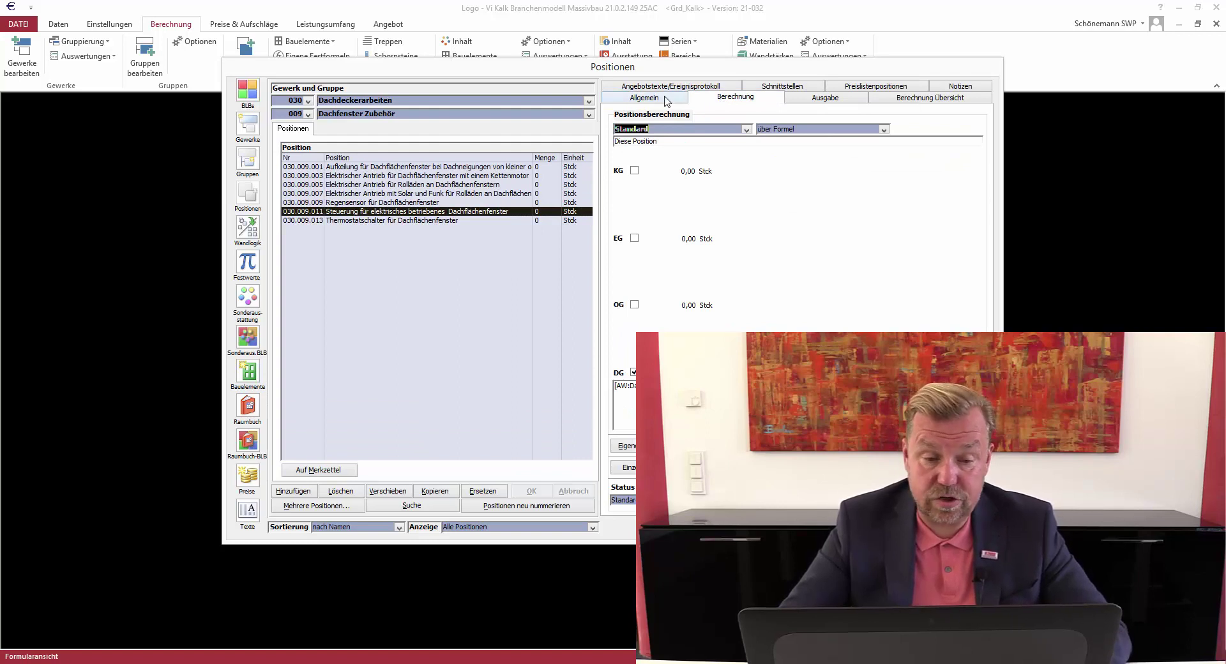
pyautogui.click(645, 98)
pyautogui.click(379, 220)
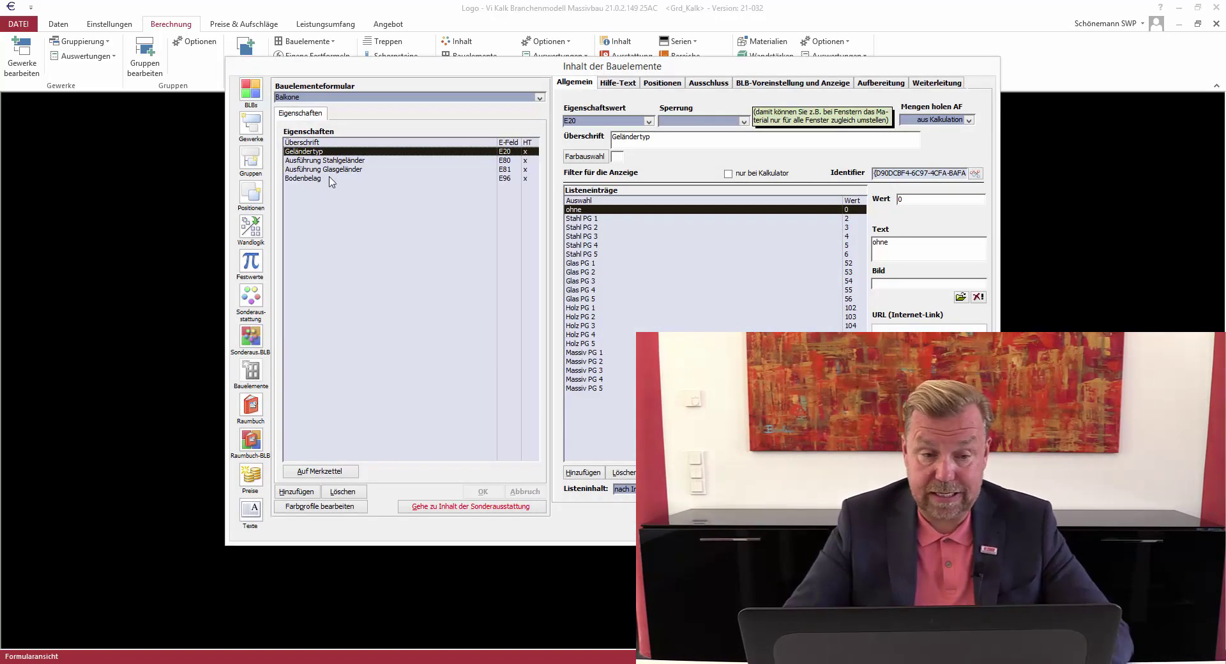
# Look up which positions use the Thermostat property of the Dachflächenfenster form and select warning position 115.999.001
pyautogui.click(539, 97)
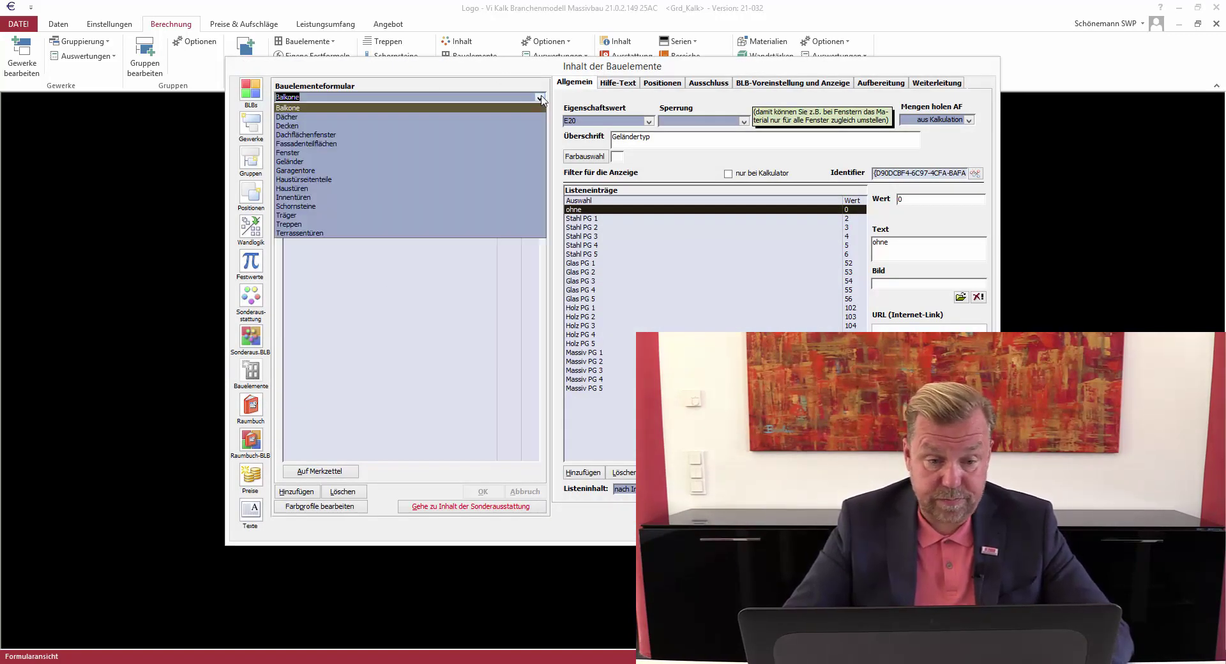
pyautogui.click(504, 135)
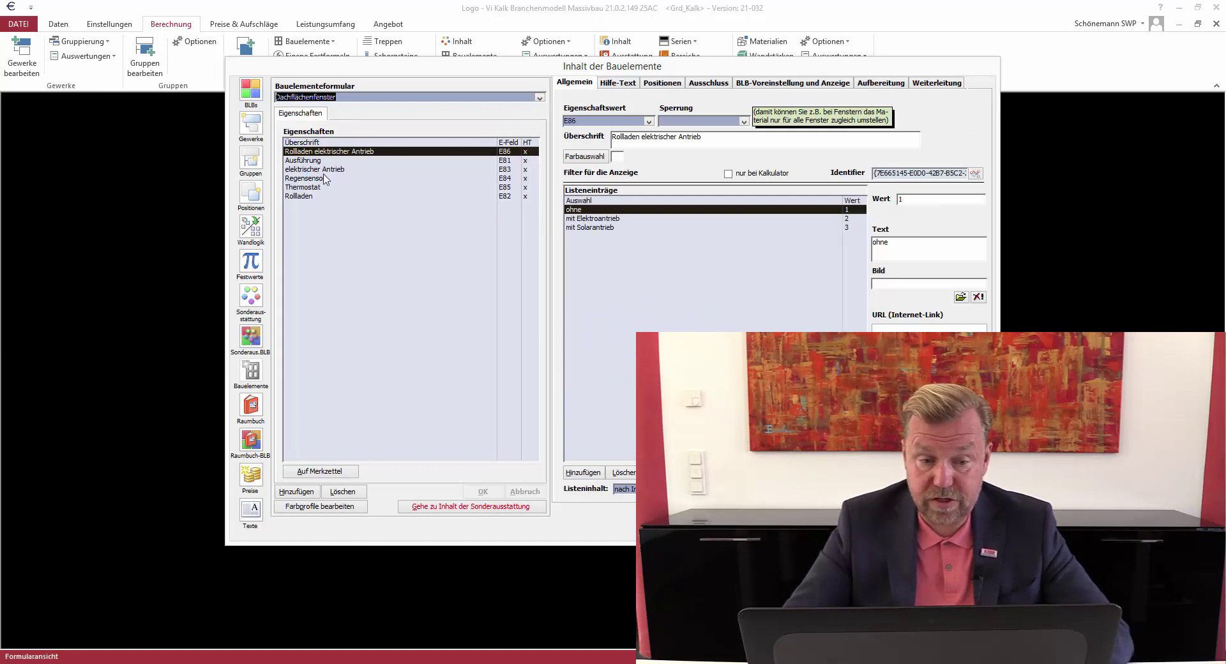
pyautogui.click(311, 189)
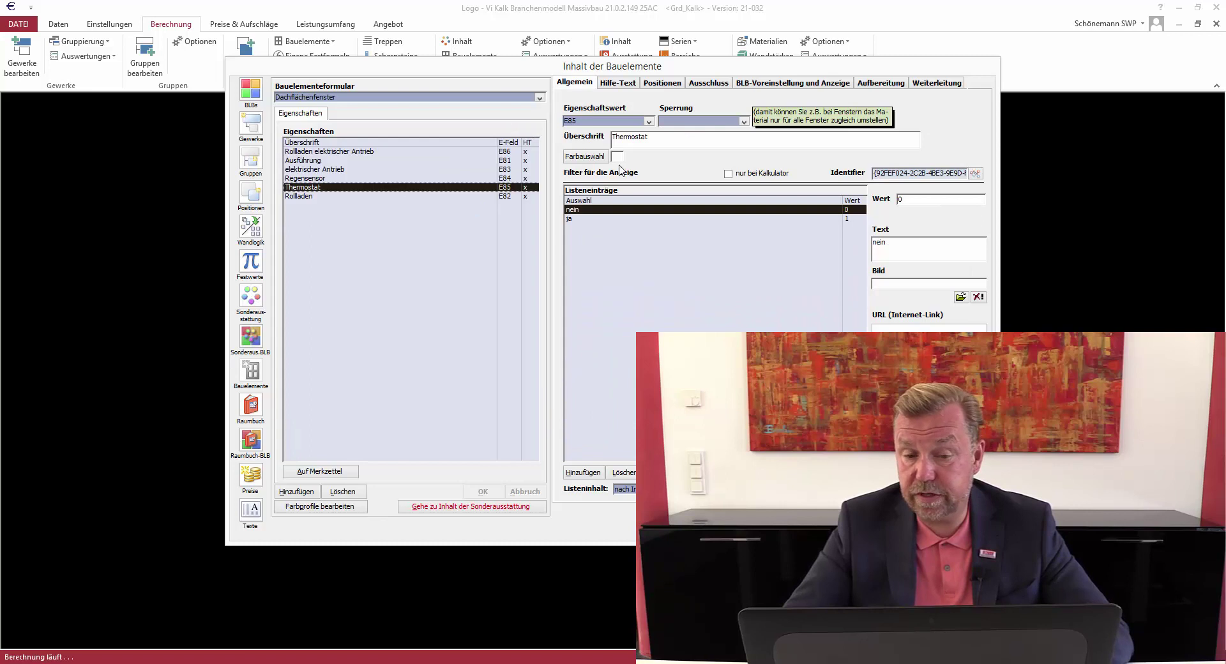
pyautogui.click(662, 86)
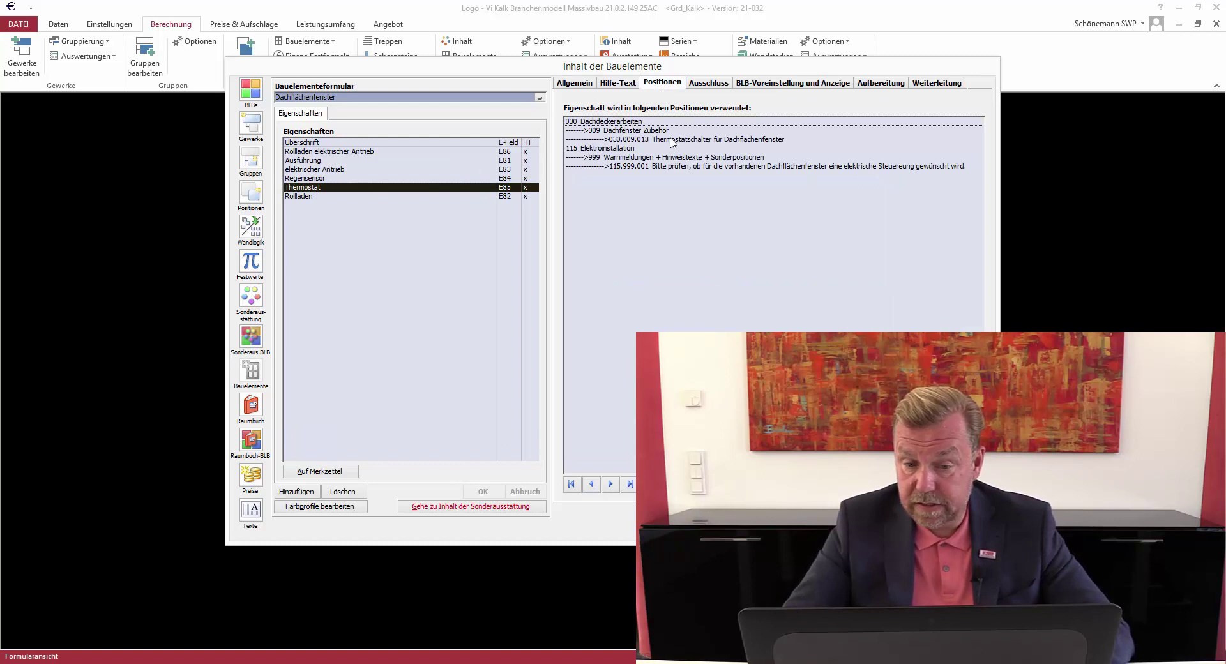
pyautogui.click(679, 167)
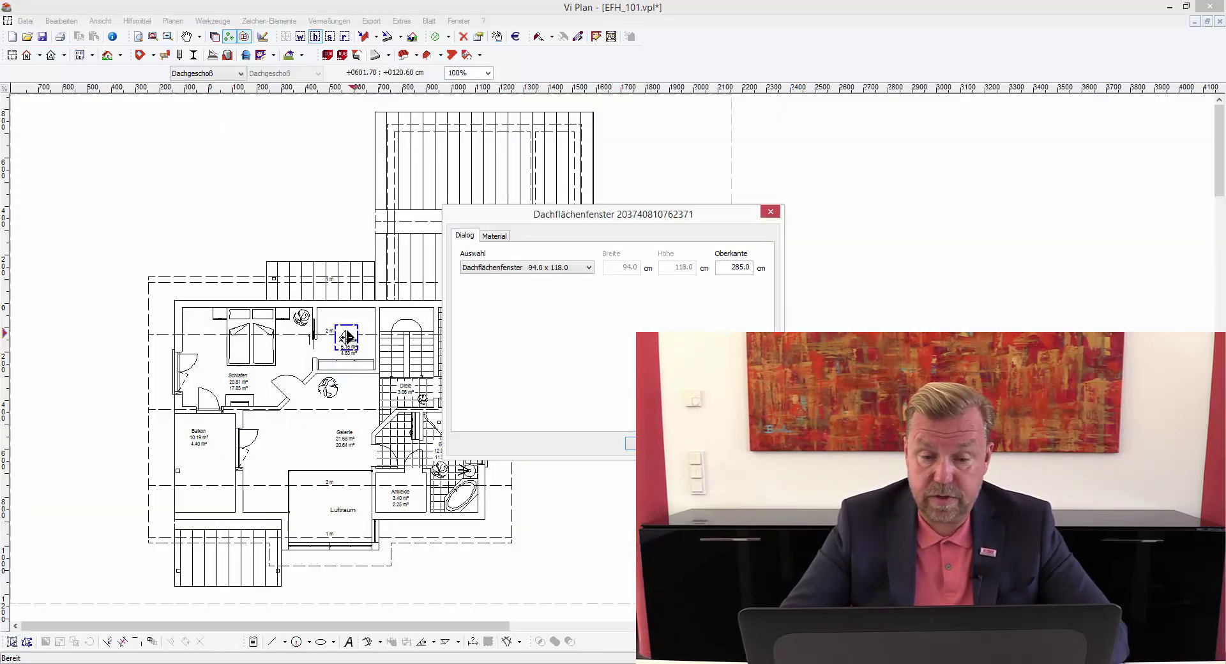
# In Vi Plan, show the available sizes for the selected attic roof window in its Dachflächenfenster dialog
pyautogui.click(589, 268)
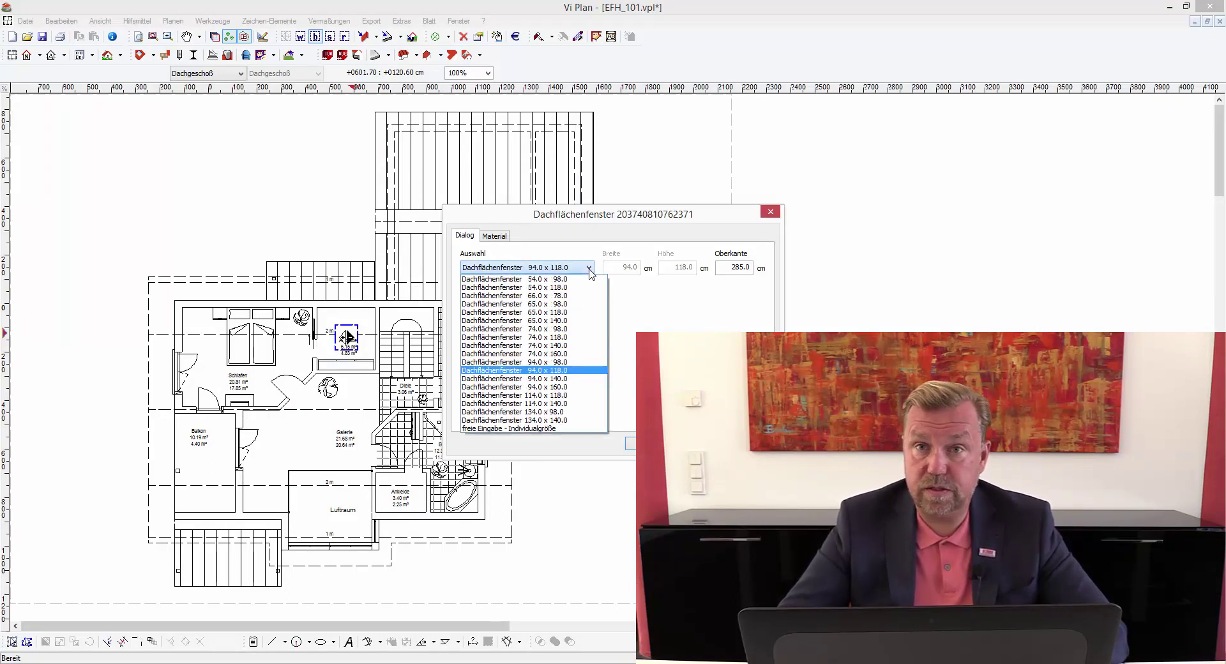